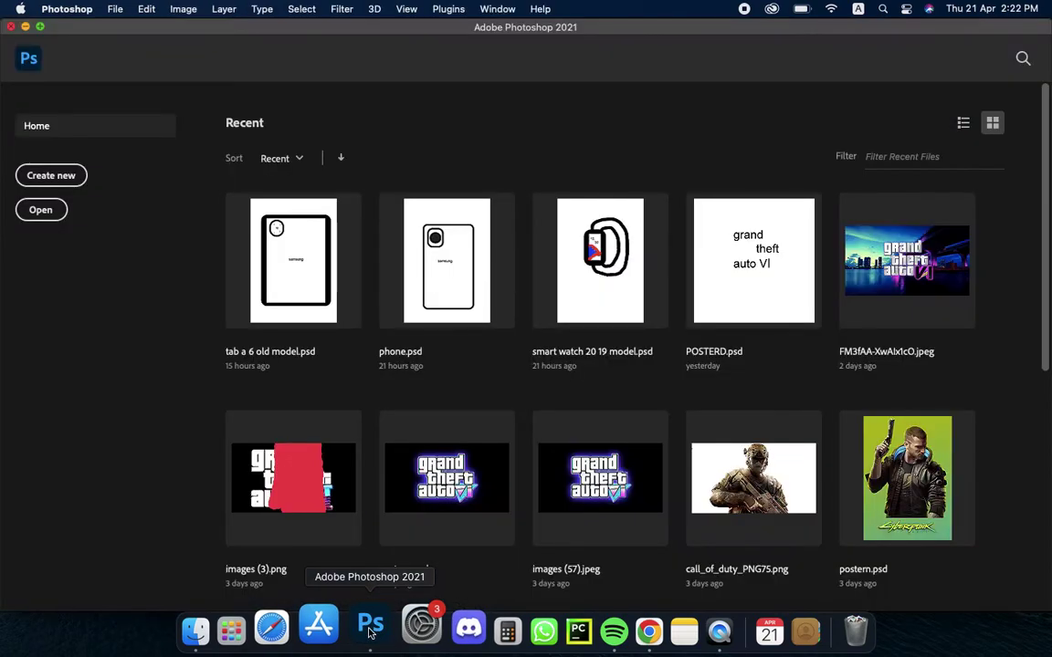
Step: Create a white 1055 x 1514 px RGB document at 72 pixels per inch
left_click(52, 174)
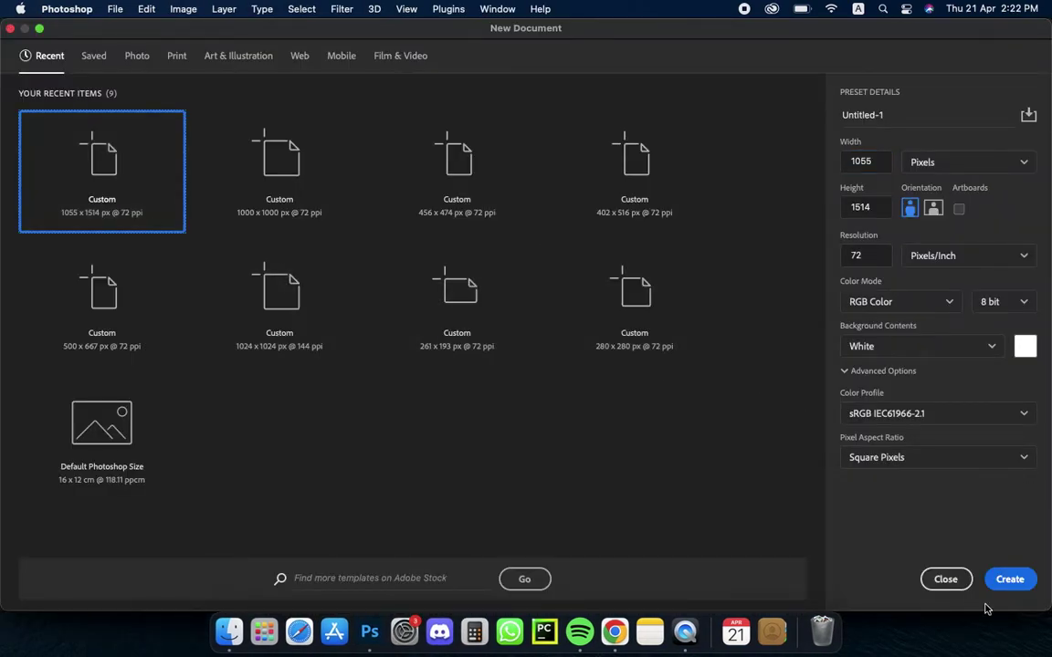
left_click(1010, 580)
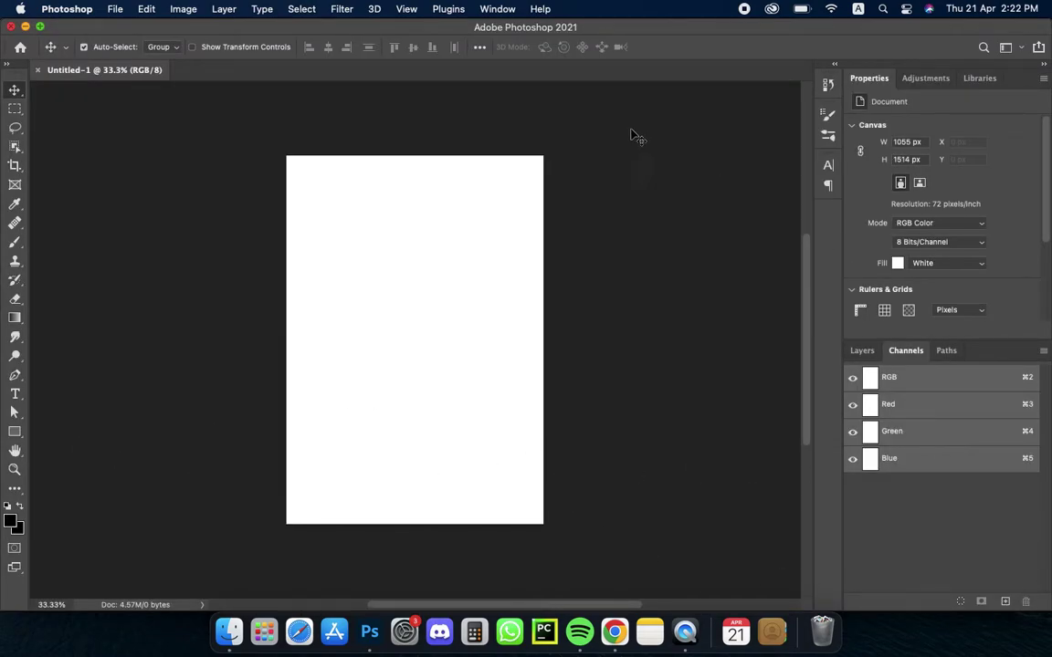
left_click(17, 471)
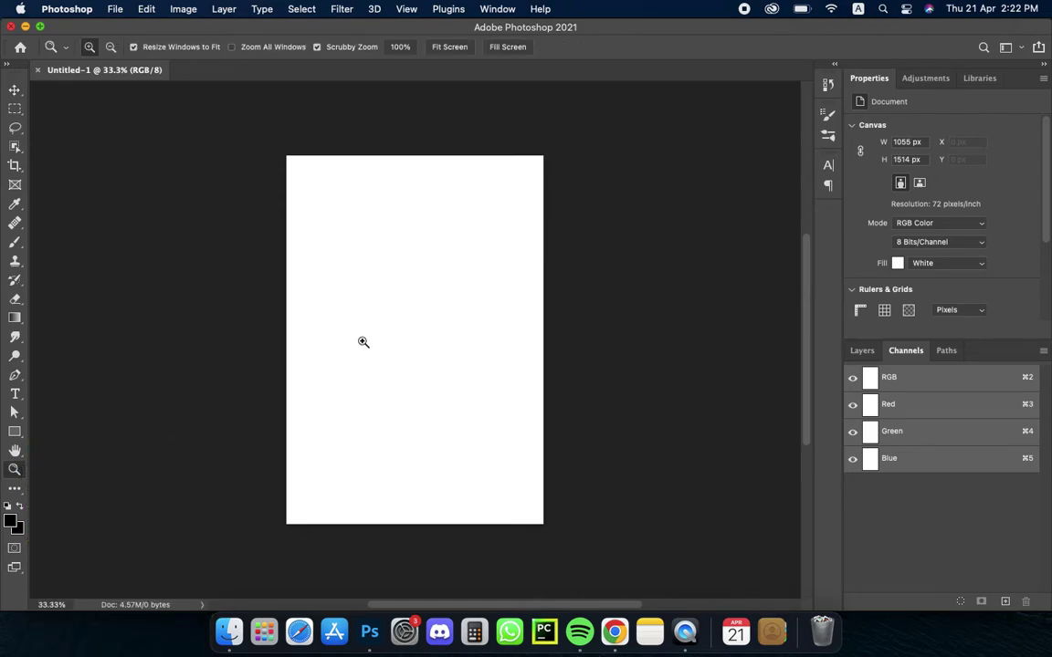
left_click_drag(355, 341, 334, 369)
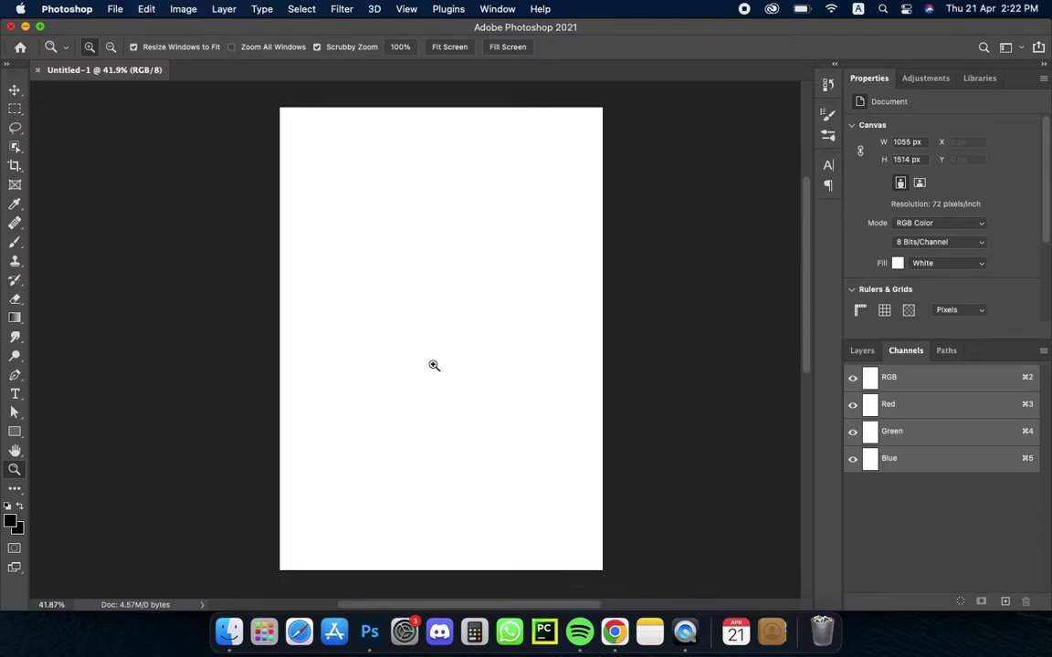
left_click(23, 242)
mouse_move(425, 192)
left_mouse_down()
mouse_move(333, 223)
mouse_move(363, 383)
mouse_move(435, 351)
left_mouse_up()
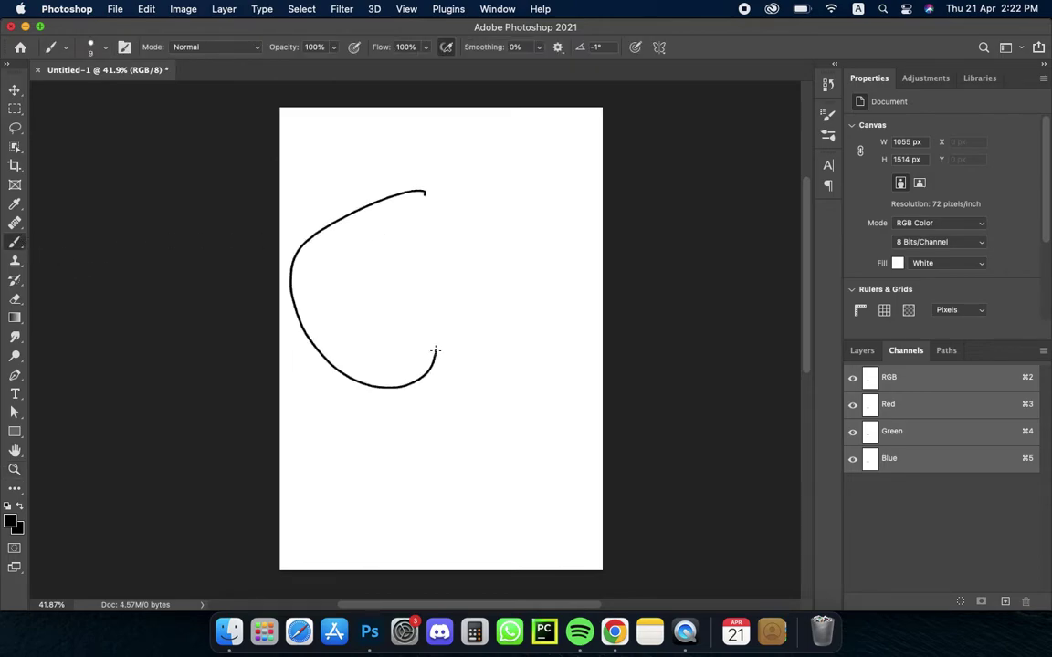
key("super+z")
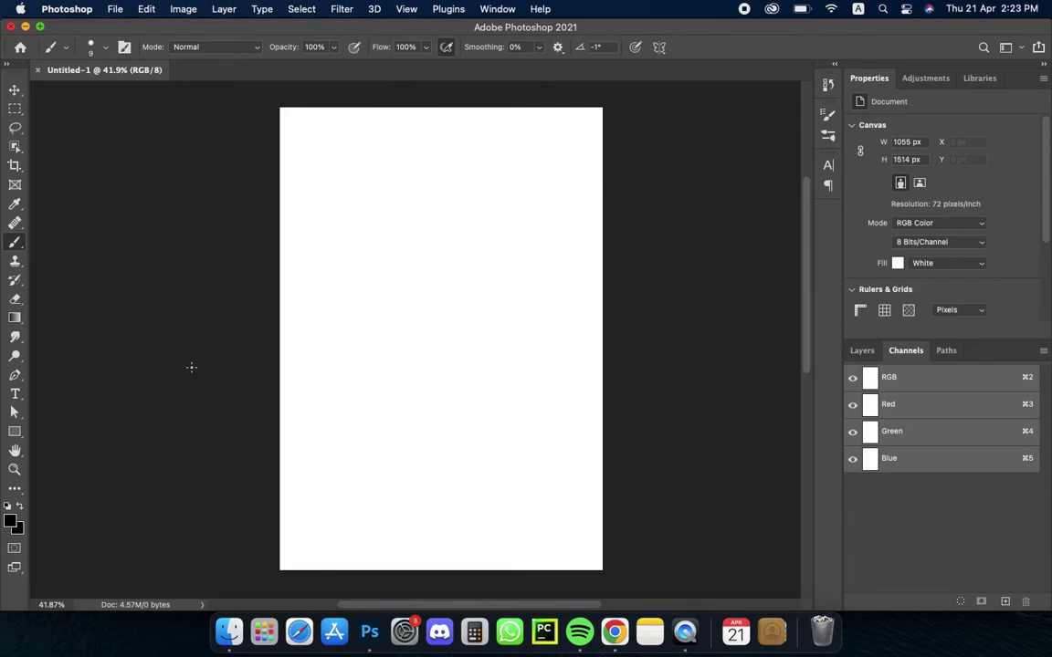
left_click_drag(274, 207, 361, 240)
key("super+z")
Step: Draw a rectangle about 559 x 401 px near the middle of the canvas as the laptop screen, and fill it white
left_click(14, 433)
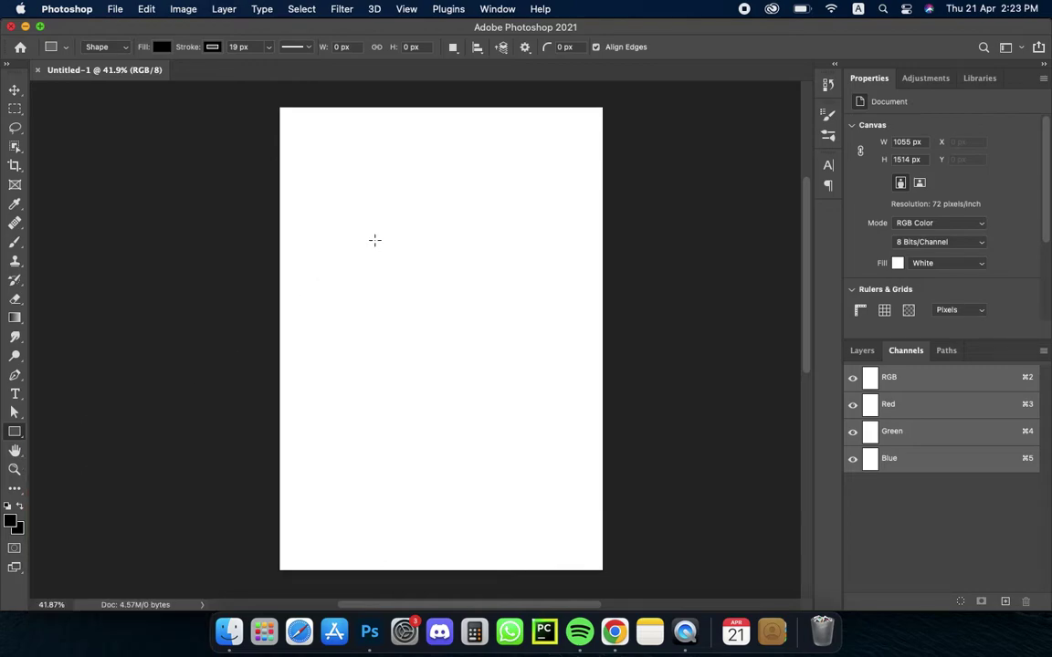
left_click_drag(366, 244, 538, 366)
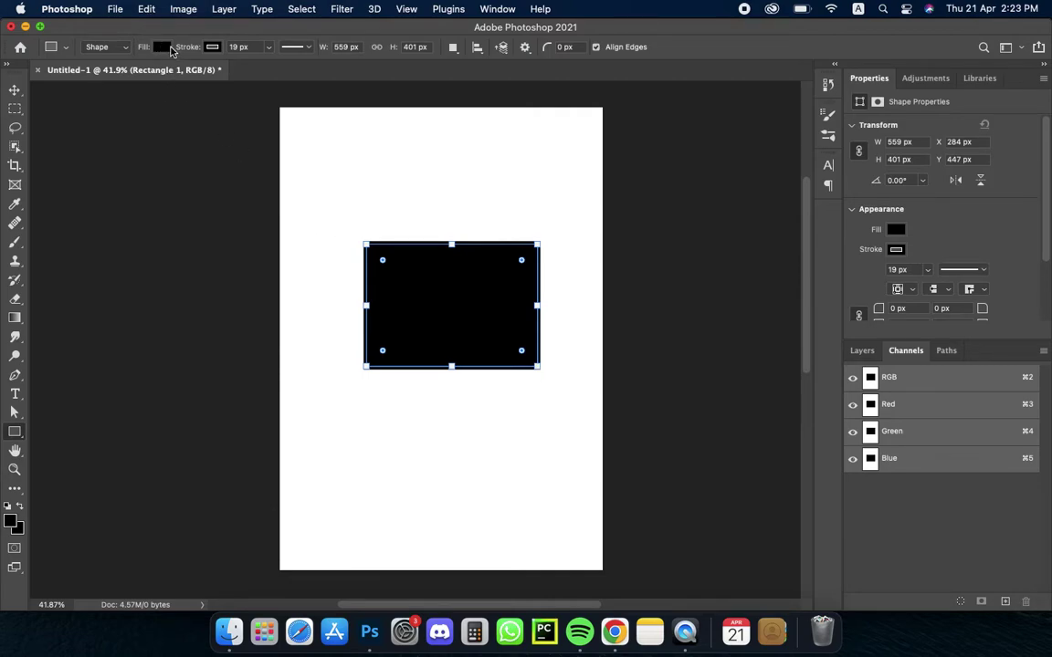
left_click(164, 47)
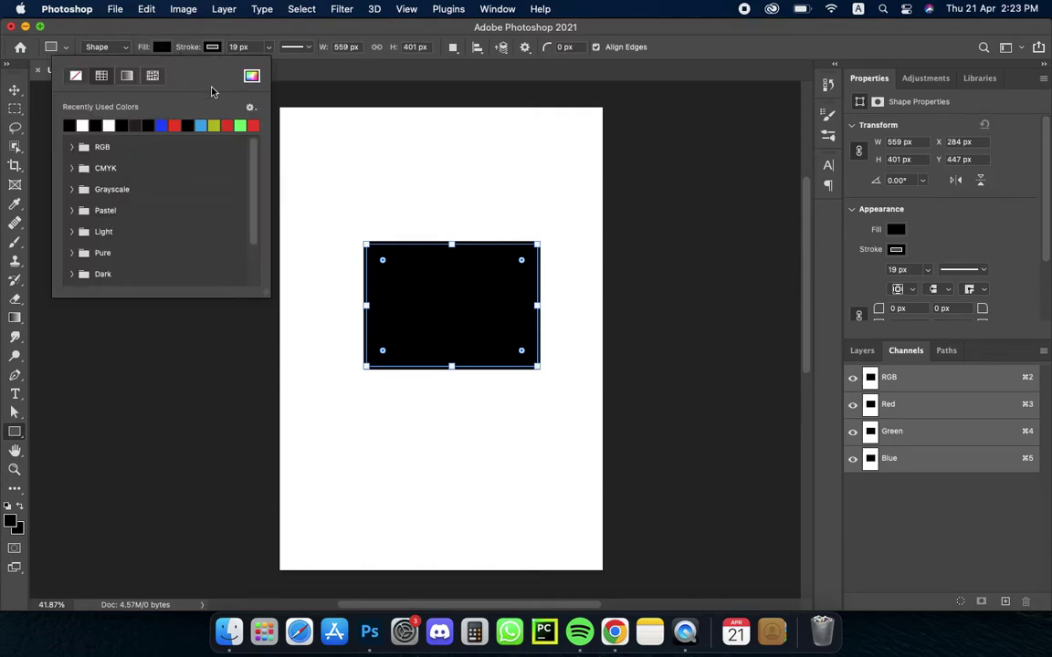
left_click(84, 124)
left_click(656, 157)
left_click_drag(656, 157, 651, 168)
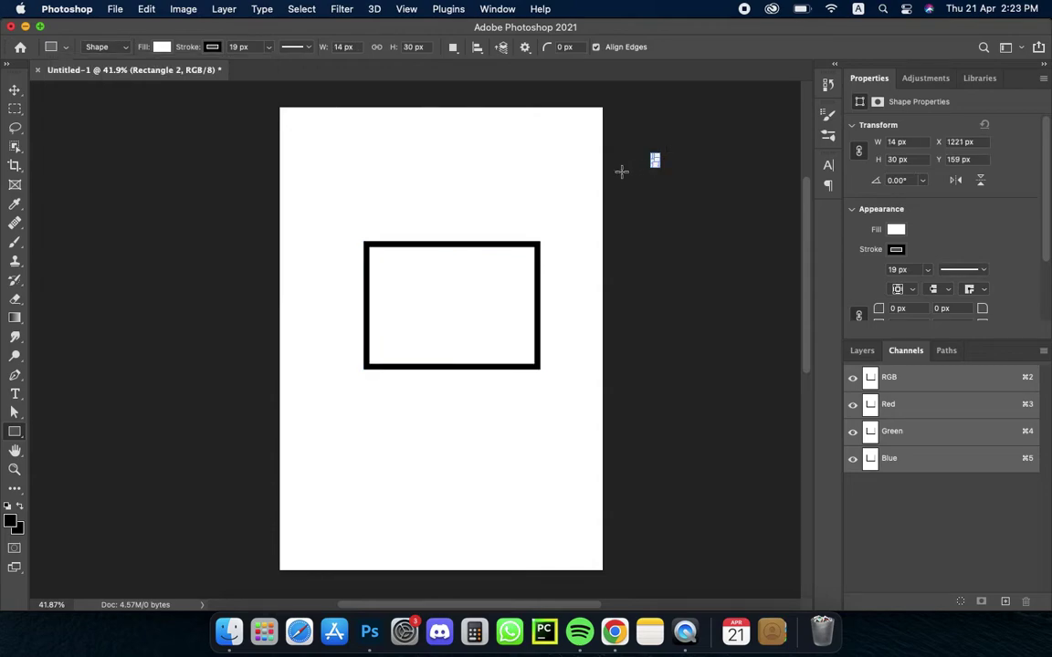
Step: Draw three lines below the rectangle to form a slanted laptop base, with a front edge about 592 px long
right_click(15, 431)
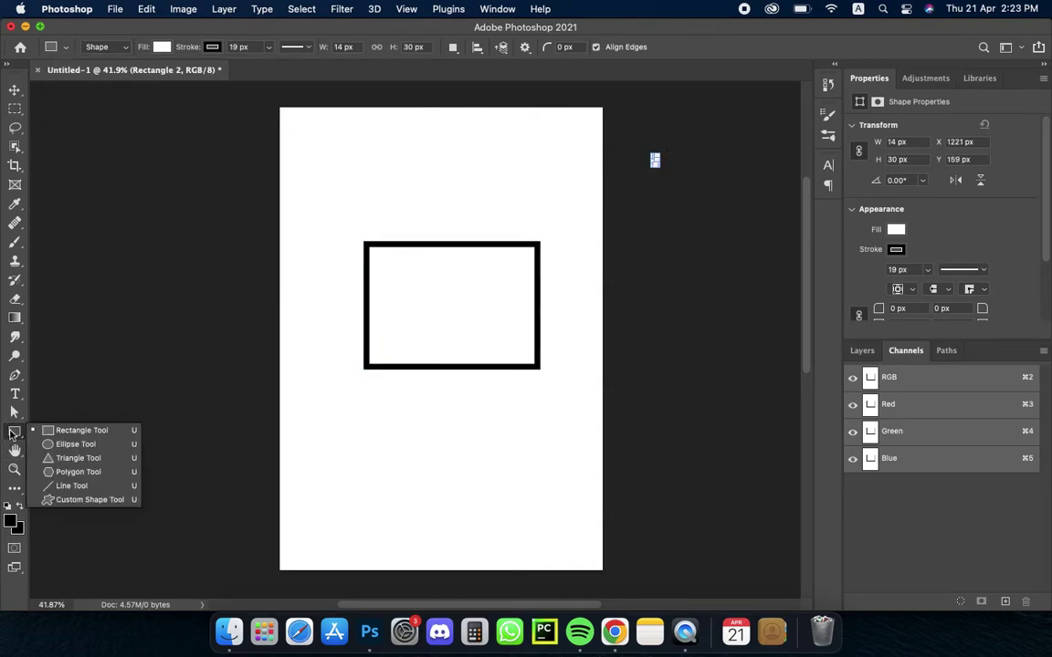
left_click(71, 486)
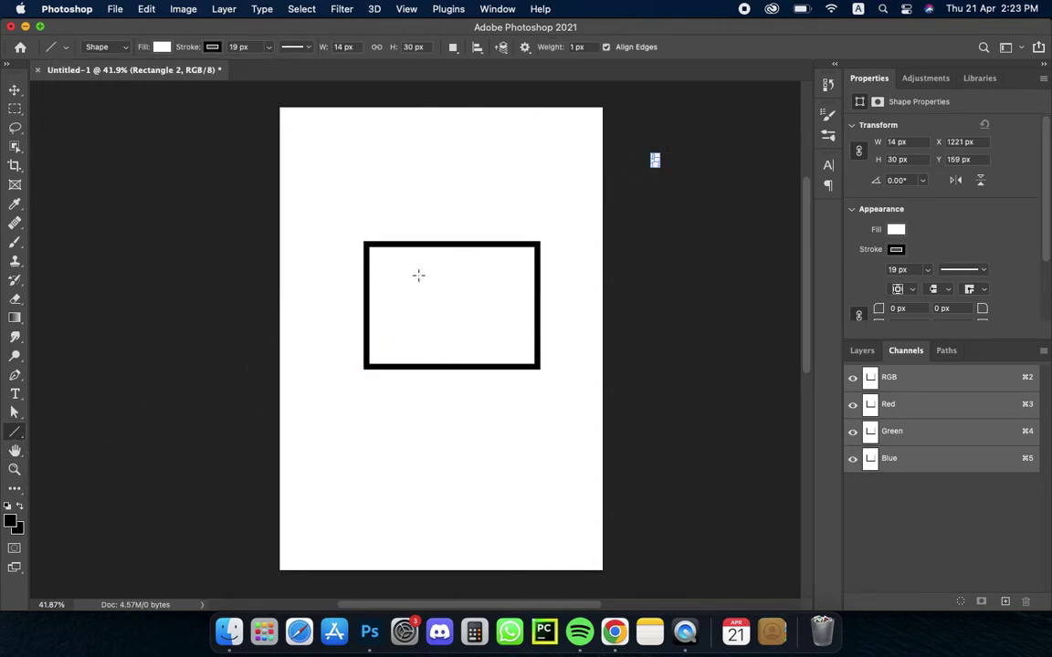
left_click_drag(368, 368, 324, 411)
left_click_drag(538, 366, 496, 427)
left_click_drag(324, 411, 505, 417)
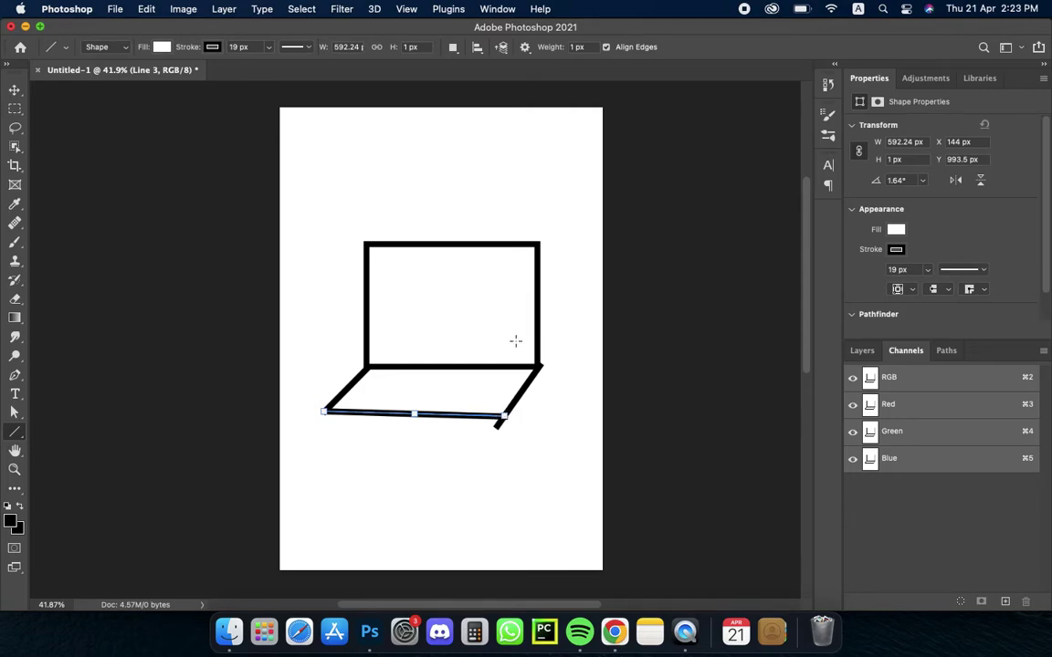
left_click_drag(762, 94, 770, 107)
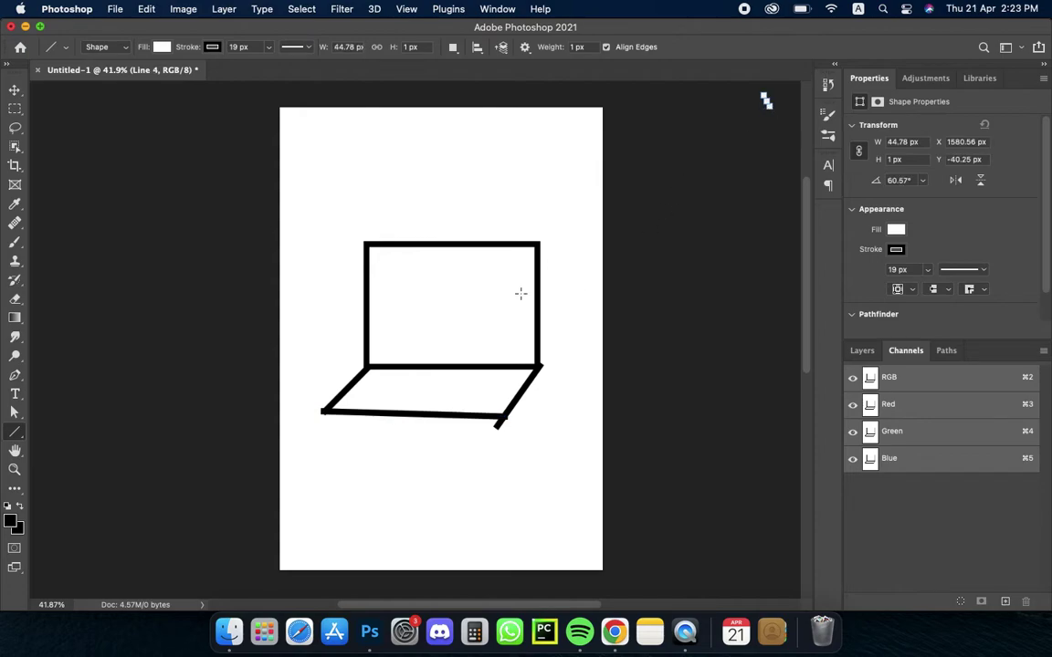
Step: Rasterize the line layer and paint over the overshooting line end at the base's lower-right corner with a white (ffffff) brush
left_click(14, 243)
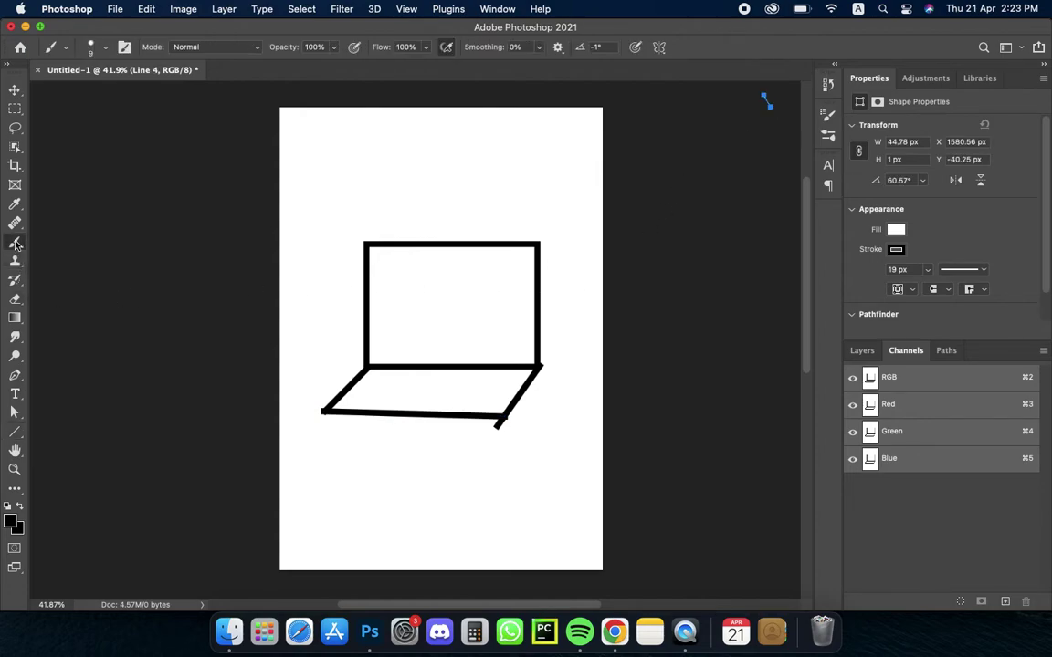
left_click(10, 519)
left_click_drag(671, 261, 615, 193)
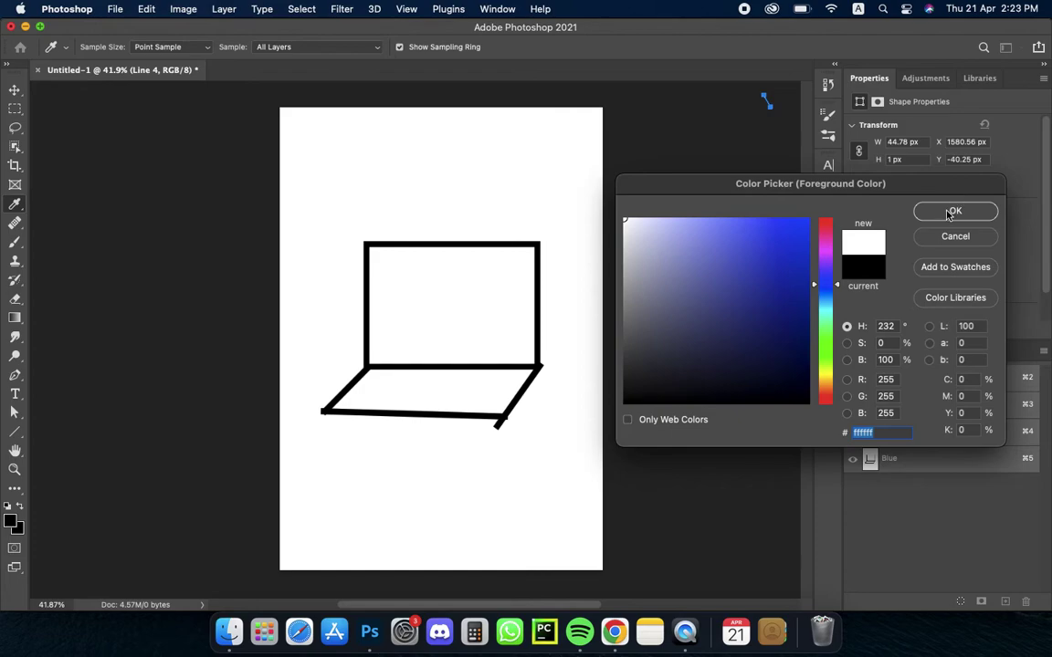
left_click(955, 211)
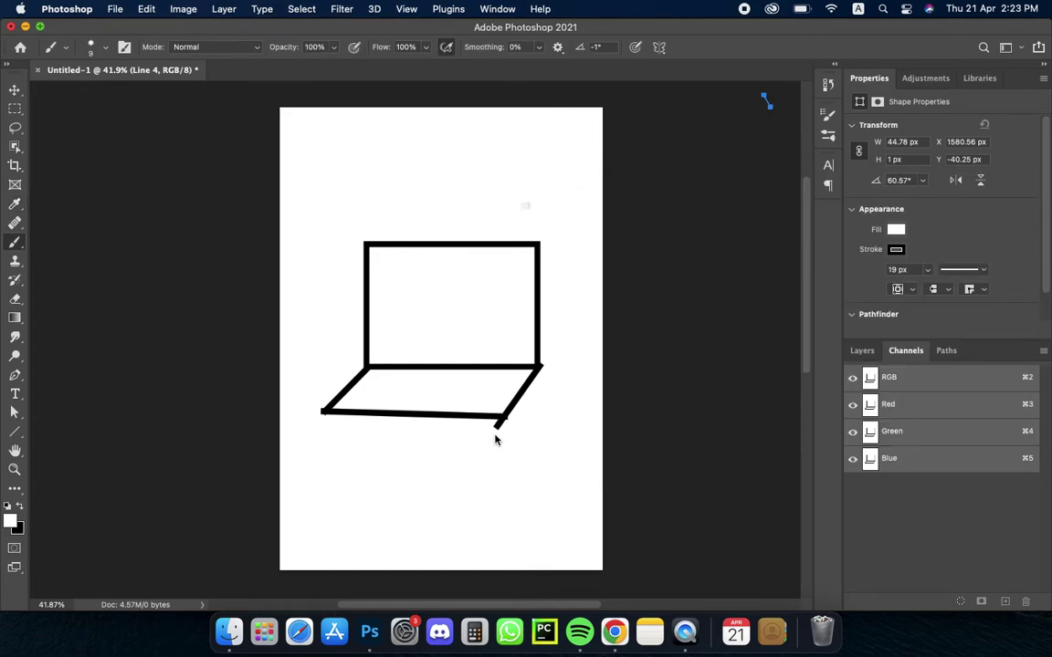
left_click(527, 210)
key("Return")
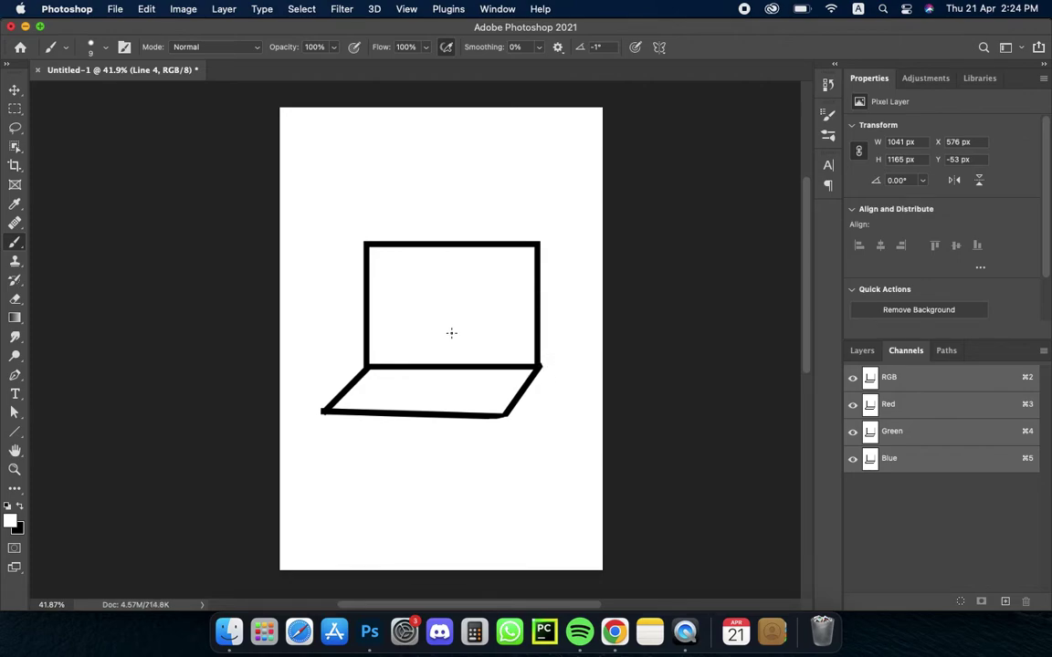
Step: Draw a diagonal line across the laptop screen from its upper-left corner to its lower-right corner
left_click(14, 434)
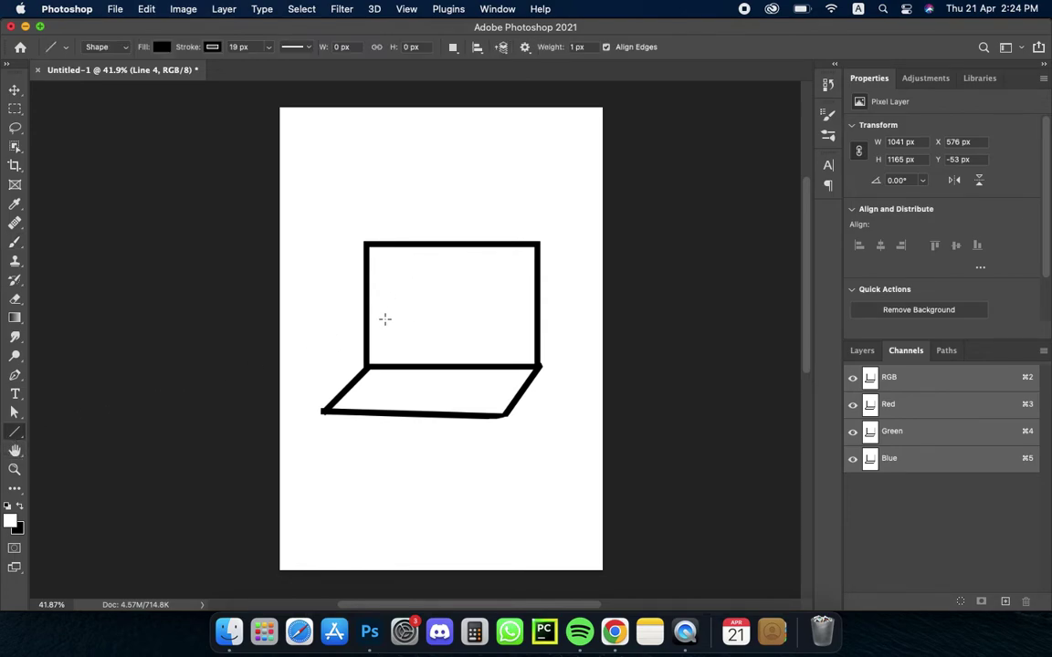
left_click_drag(370, 247, 538, 363)
left_click_drag(783, 83, 790, 103)
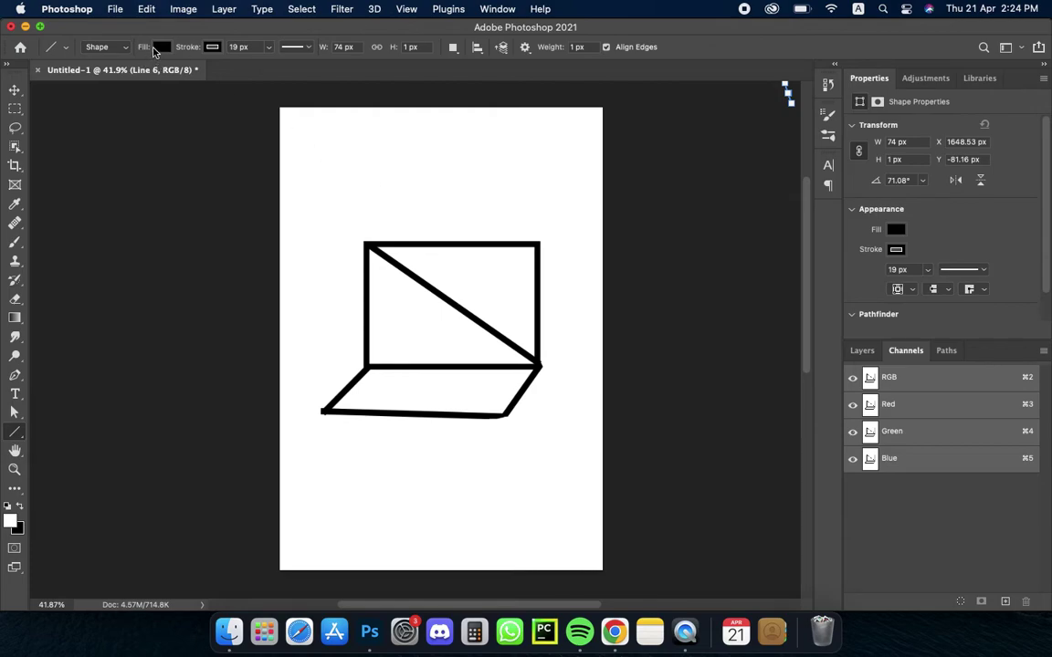
Step: Change the line fill to blue and draw a diagonal from the laptop screen's upper-right corner to its lower-left corner
left_click(157, 49)
left_click(70, 125)
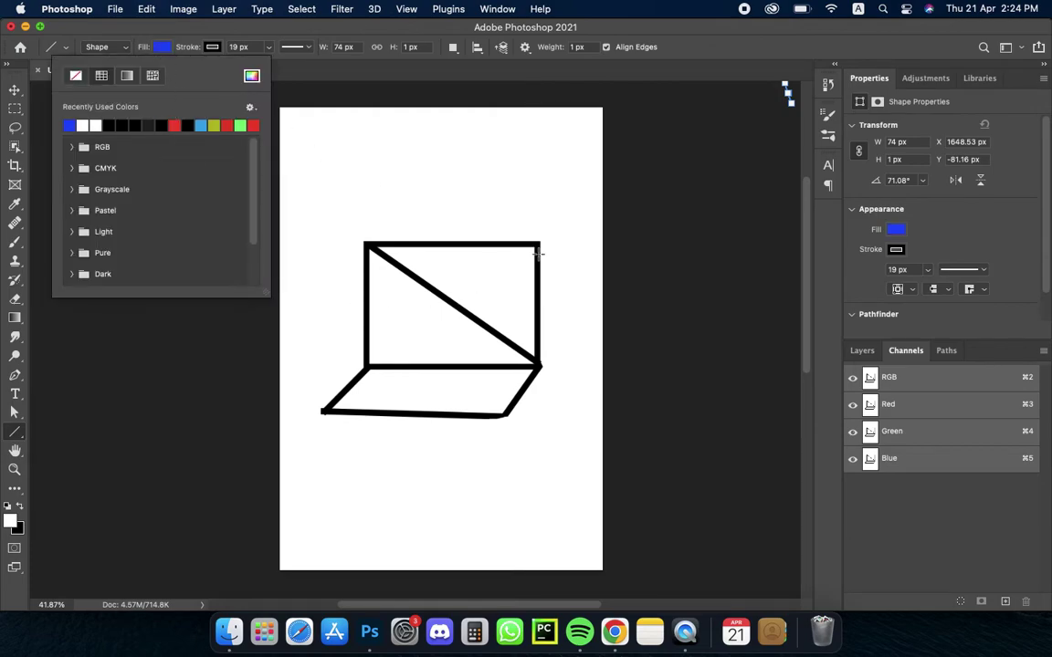
left_click_drag(535, 251, 369, 362)
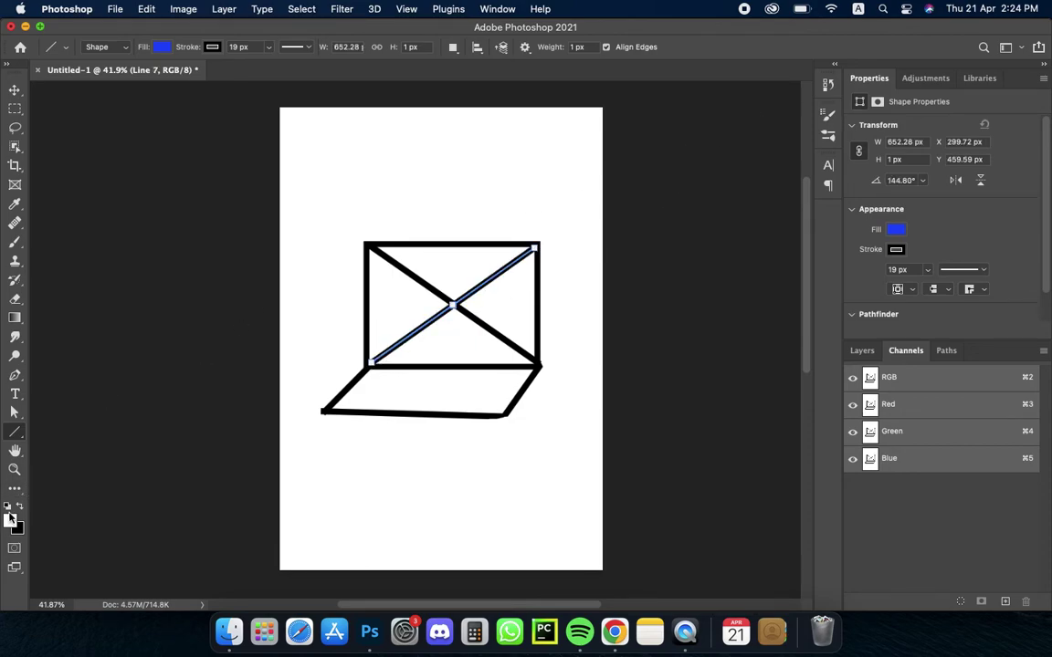
Step: Set the foreground color to blue 0024ff and deselect the second diagonal line
left_click(11, 520)
type("0024ff")
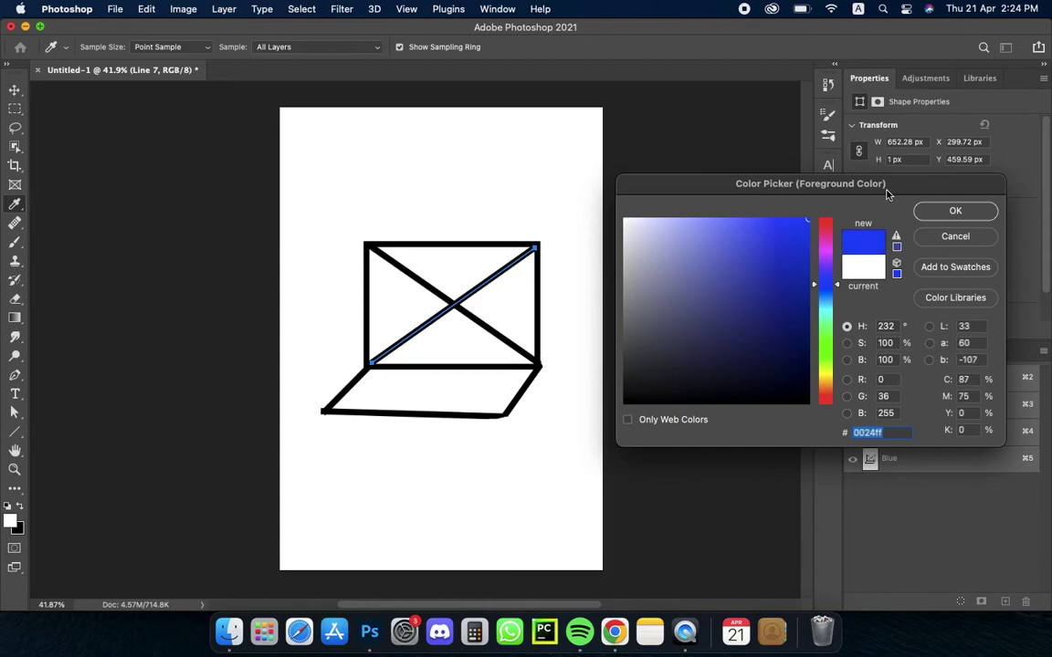
left_click(954, 212)
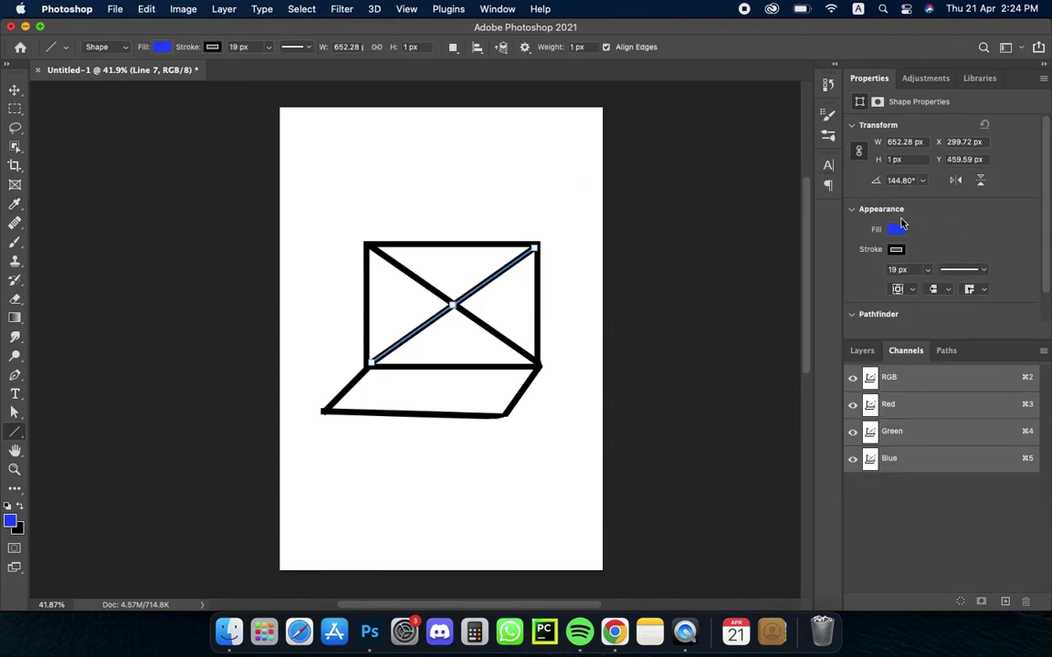
left_click(162, 47)
left_click_drag(714, 133, 730, 131)
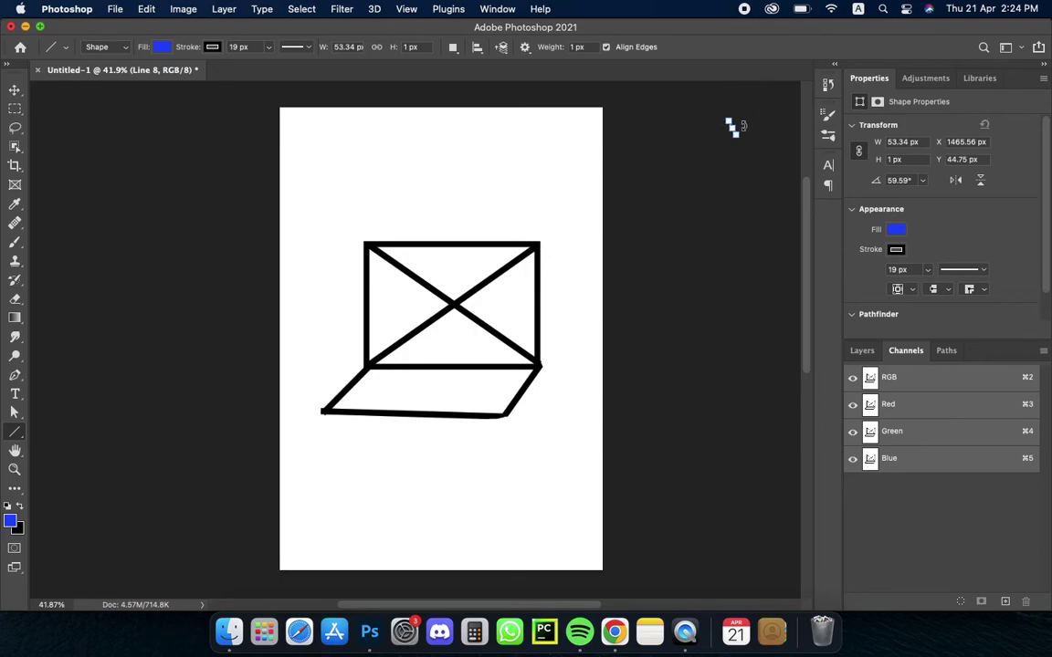
left_click_drag(792, 88, 799, 92)
key("ctrl+Right")
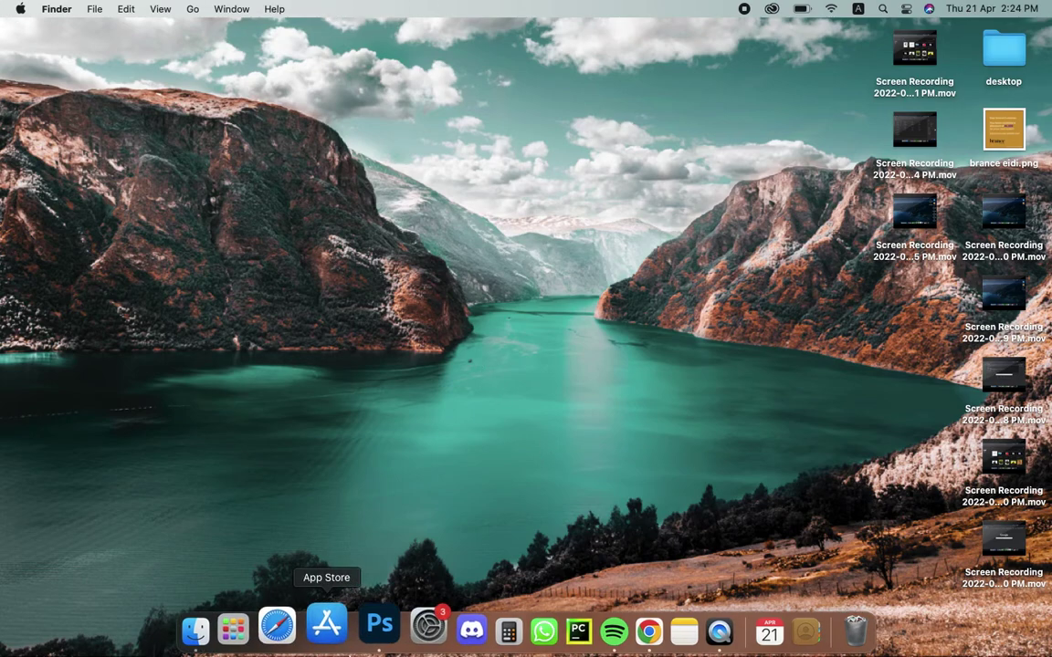
left_click(369, 631)
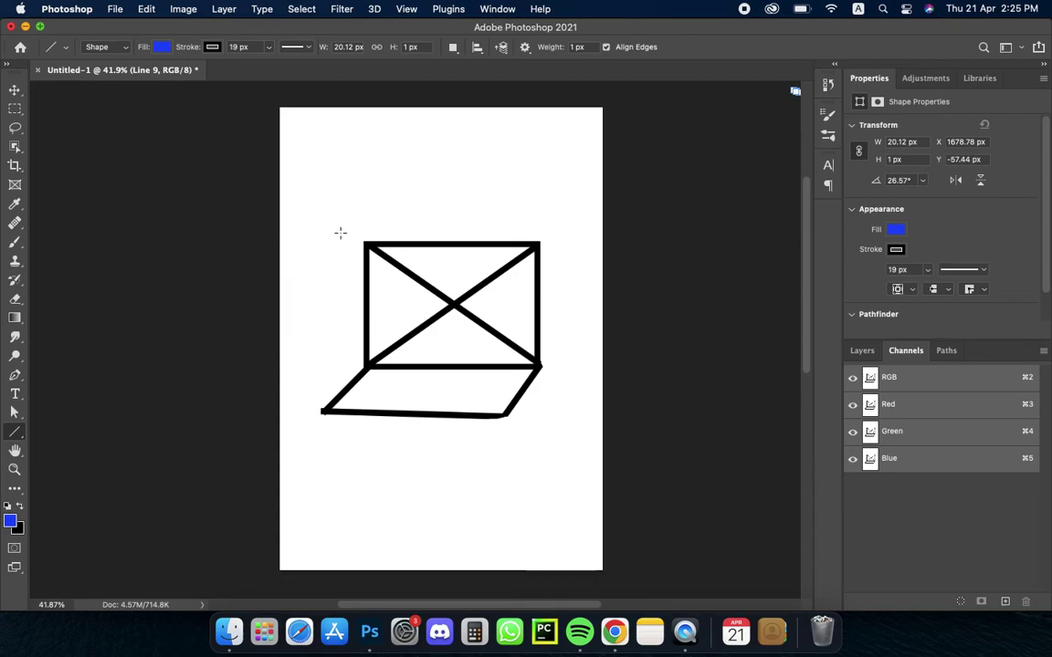
Step: Save the drawing as "laptop" in Photoshop format in the images folder, with Maximize Compatibility enabled
key("super+s")
left_click(593, 150)
key("BackSpace")
key("BackSpace")
key("BackSpace")
key("BackSpace")
key("BackSpace")
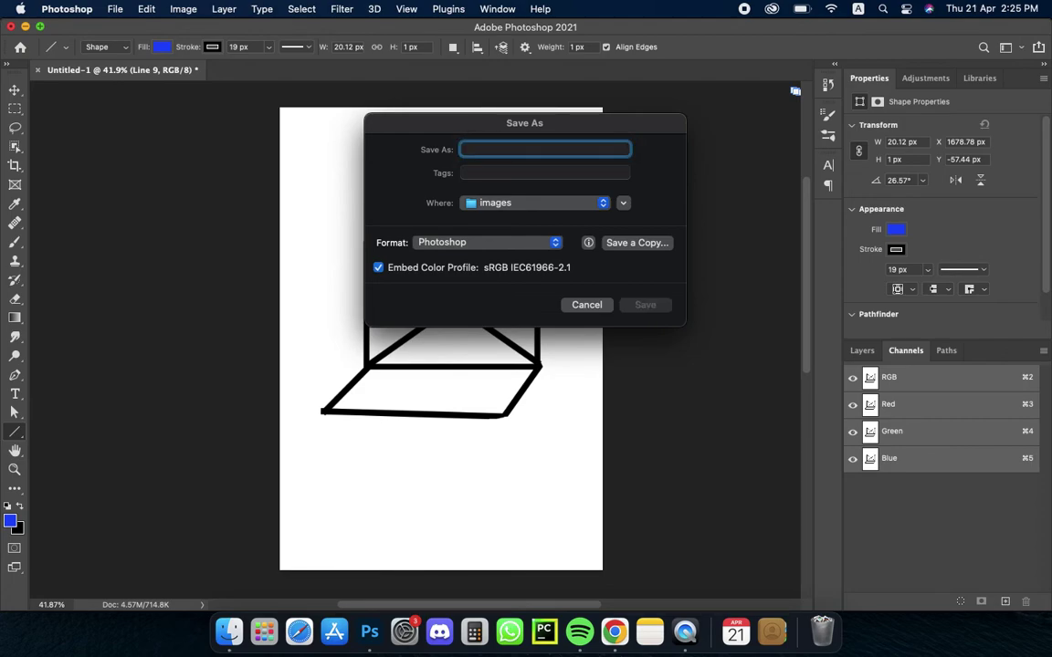
type("l")
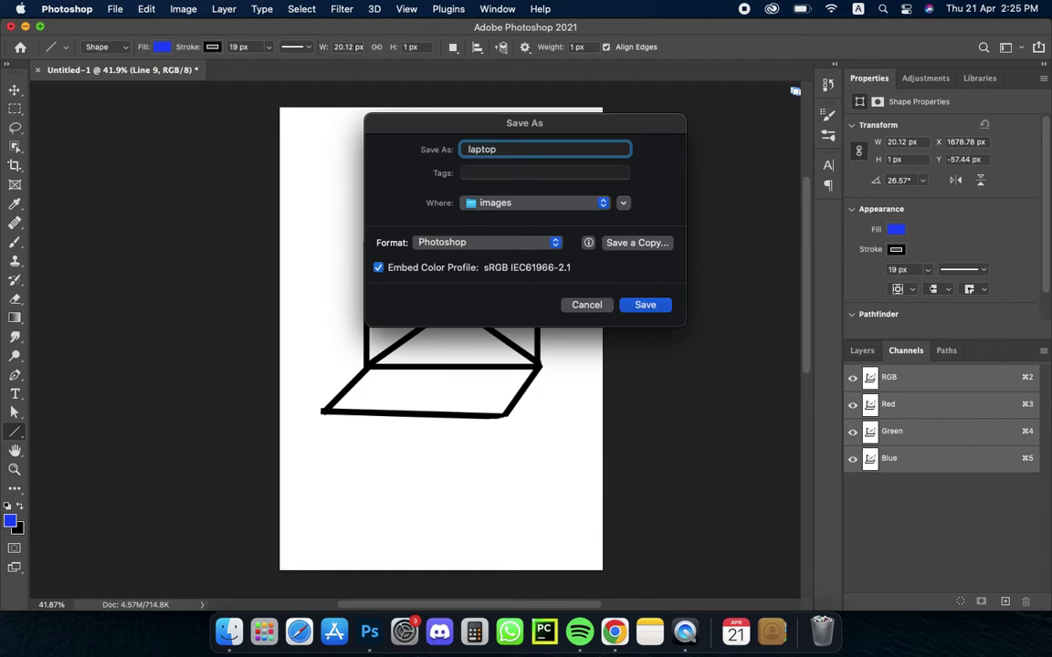
type("aptop")
left_click(662, 306)
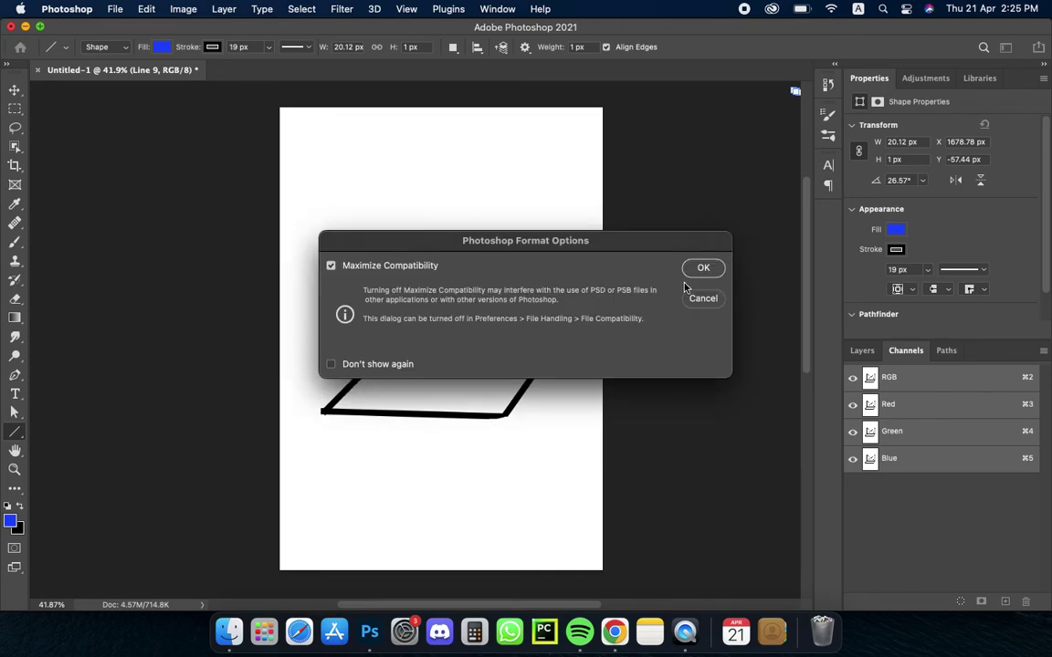
left_click(693, 266)
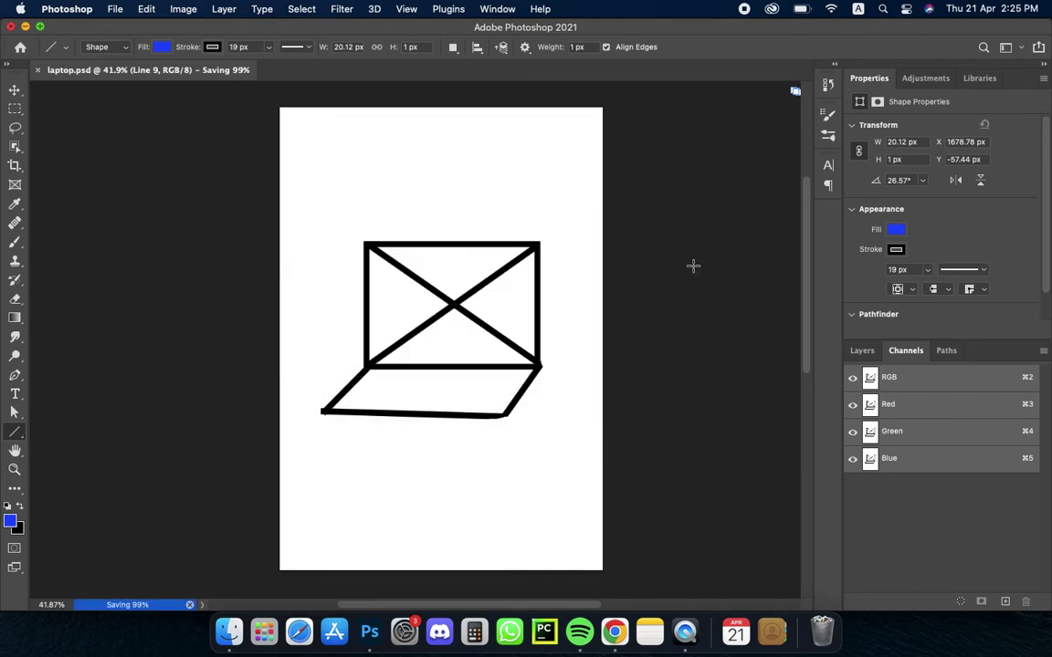
Step: Return to the home screen and close the application window
left_click(21, 47)
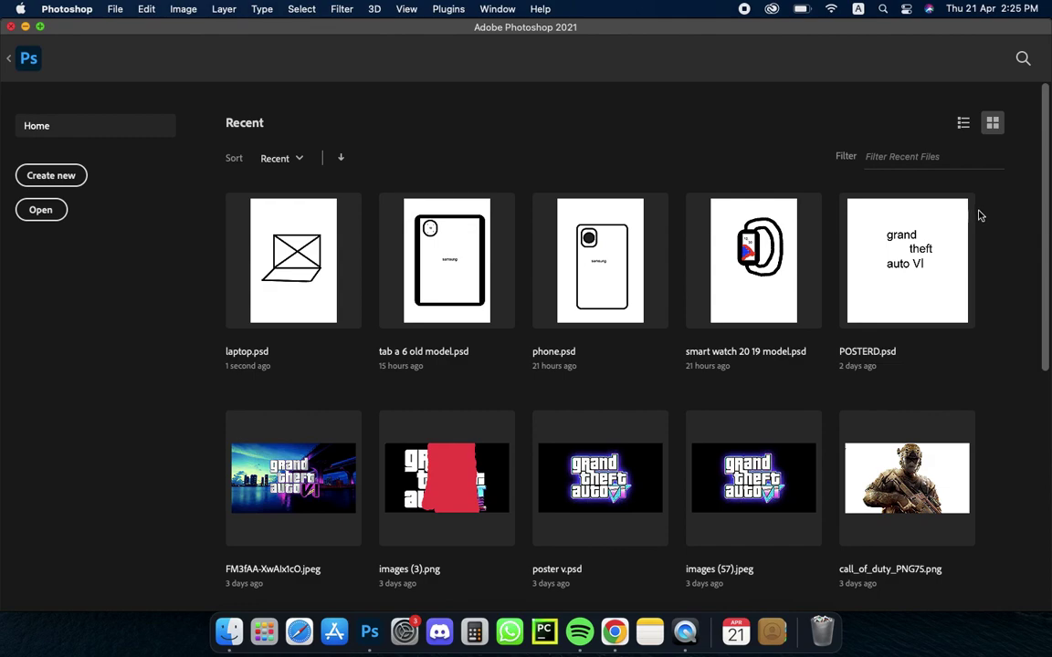
left_click(11, 28)
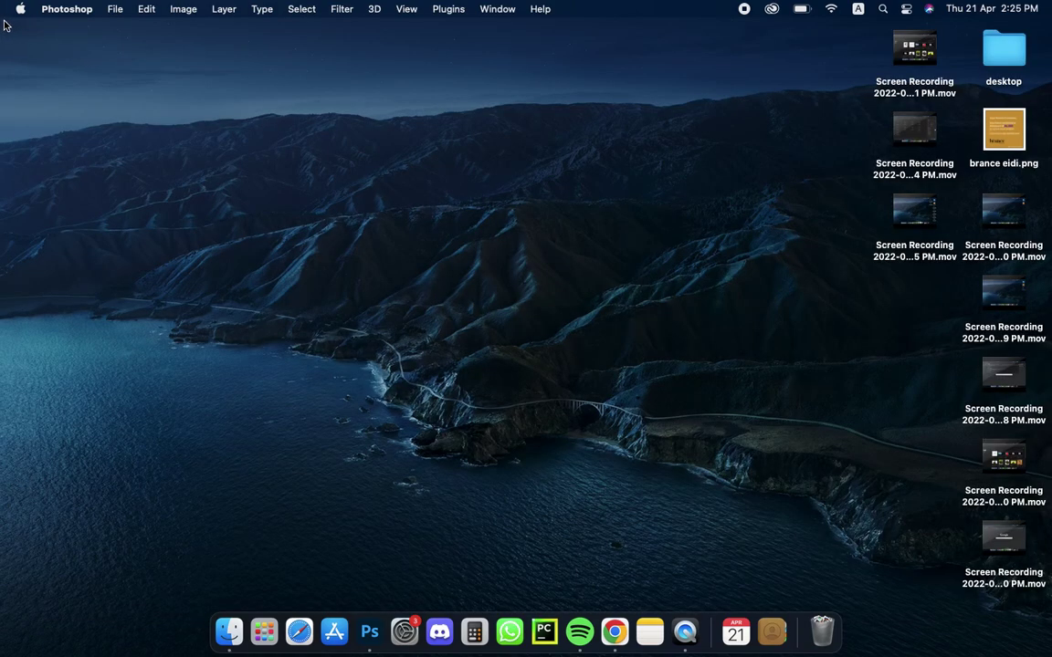